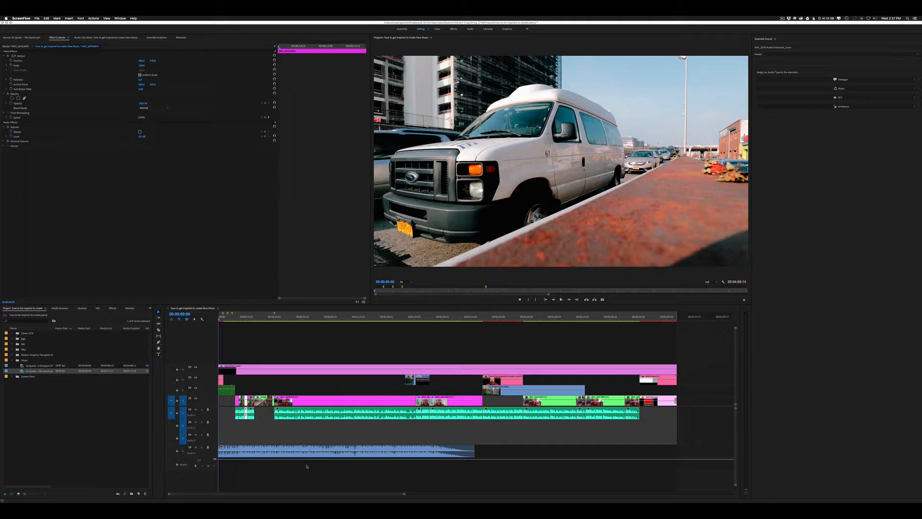
# Send the DJ Quads music clip on the lowest audio track of the sequence to Adobe Audition for editing
pyautogui.click(308, 467)
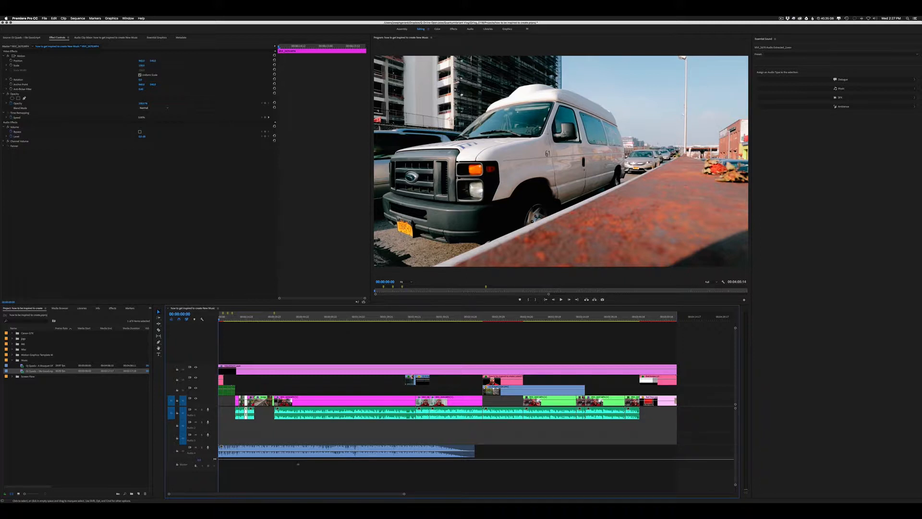
pyautogui.click(298, 464)
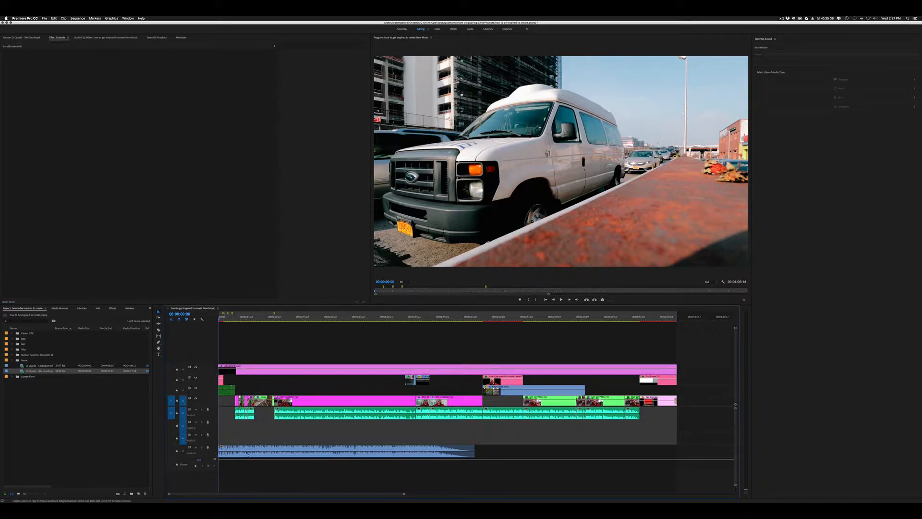
pyautogui.click(276, 456)
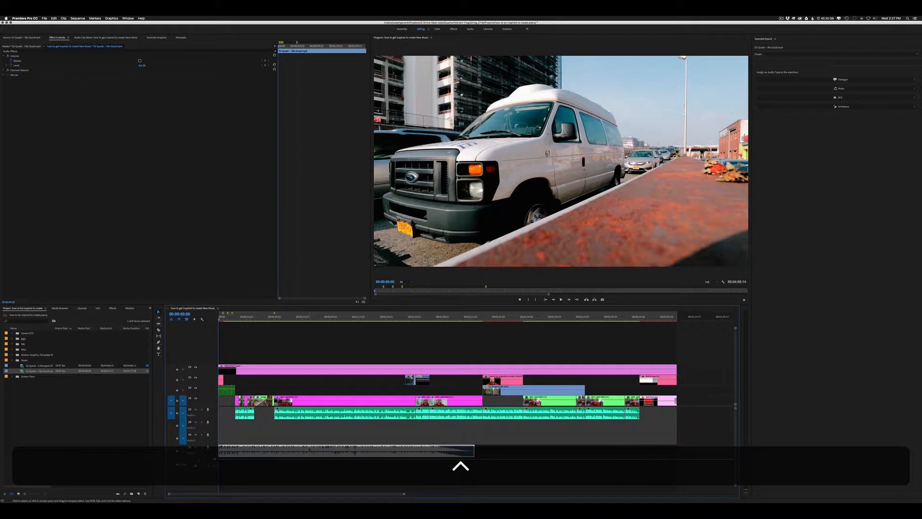
pyautogui.rightClick(278, 454)
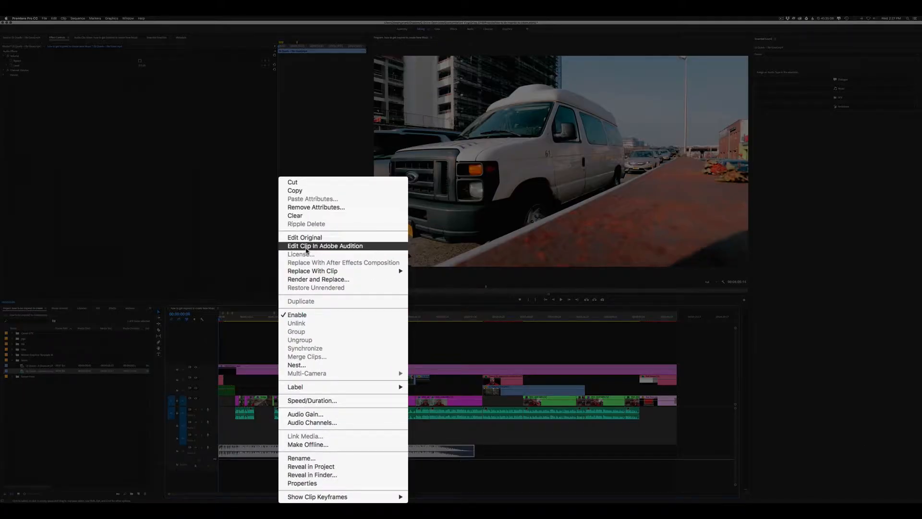
pyautogui.click(310, 246)
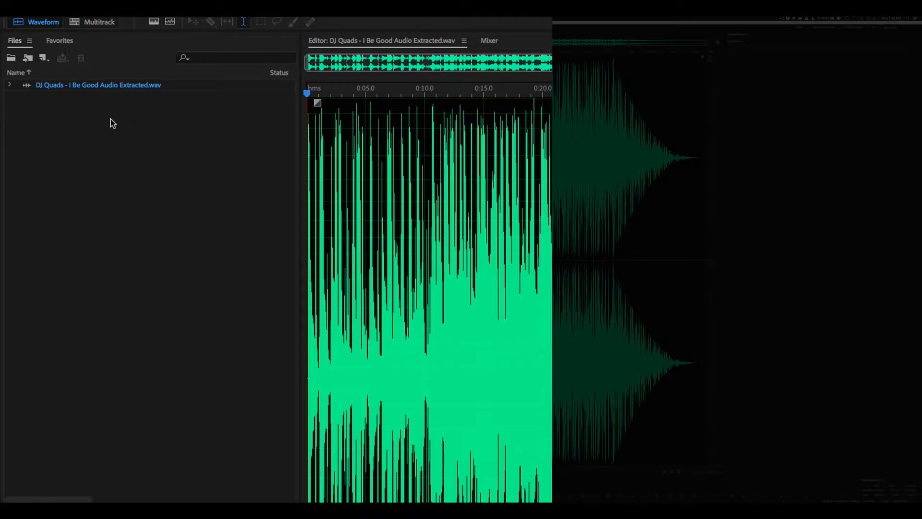
# Insert the extracted DJ Quads WAV file into a new multitrack session named "DJ Quad Remix"
pyautogui.click(95, 114)
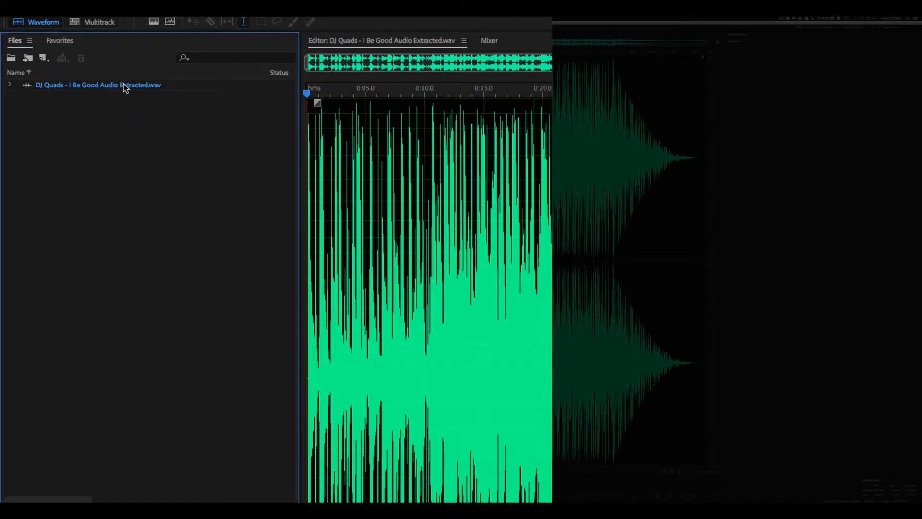
pyautogui.click(123, 86)
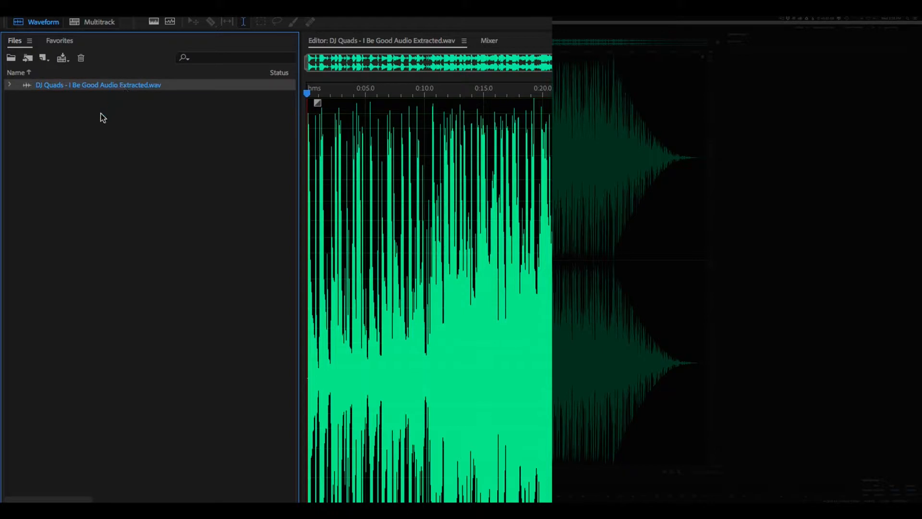
pyautogui.rightClick(122, 85)
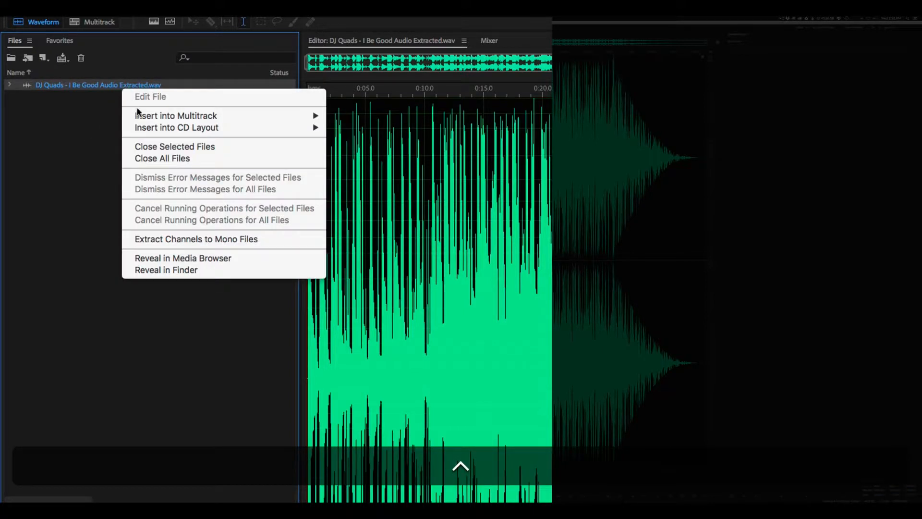
pyautogui.moveTo(151, 119)
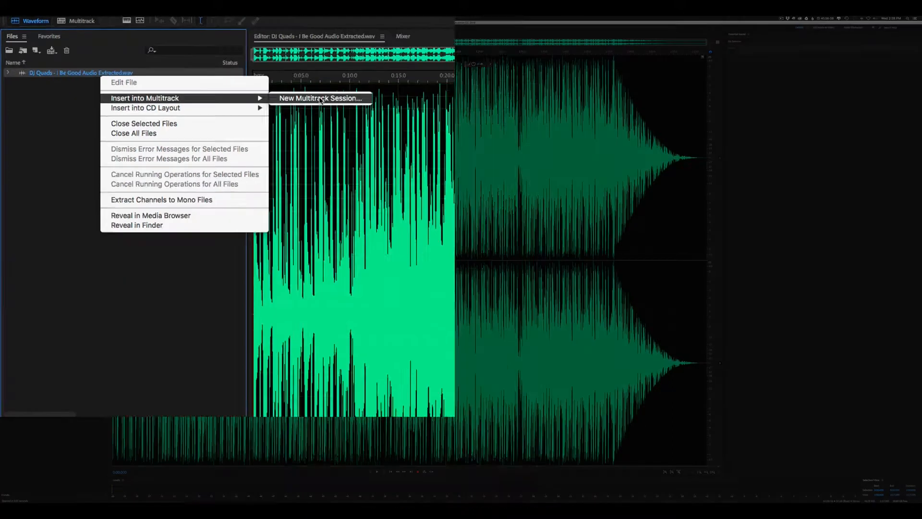
pyautogui.click(392, 116)
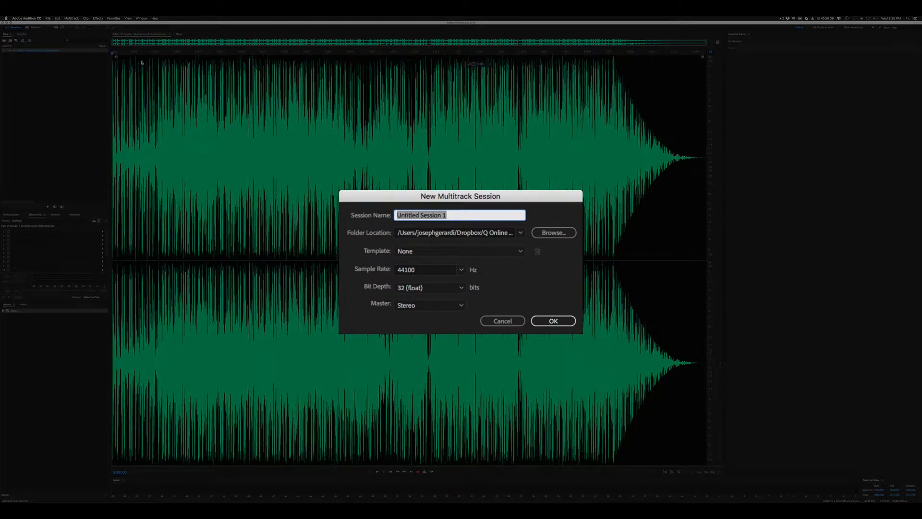
pyautogui.write('DJ')
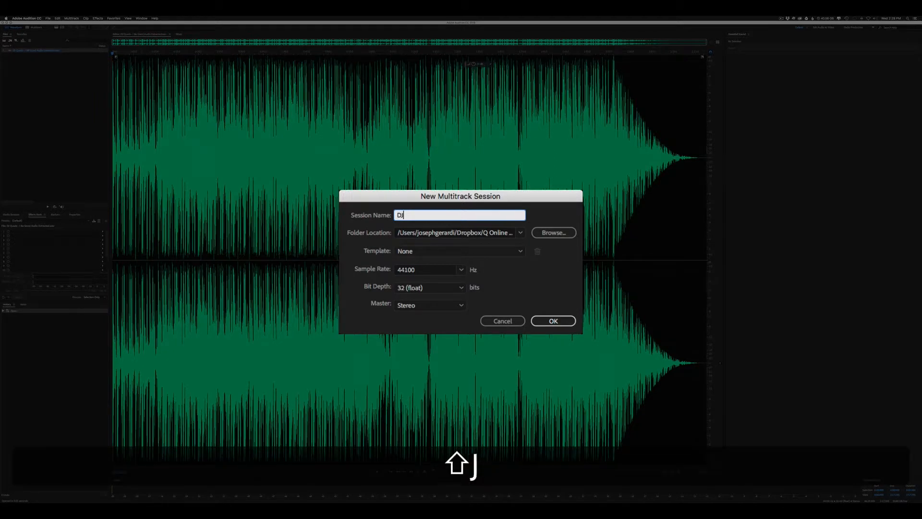
pyautogui.write(' Quad Remix')
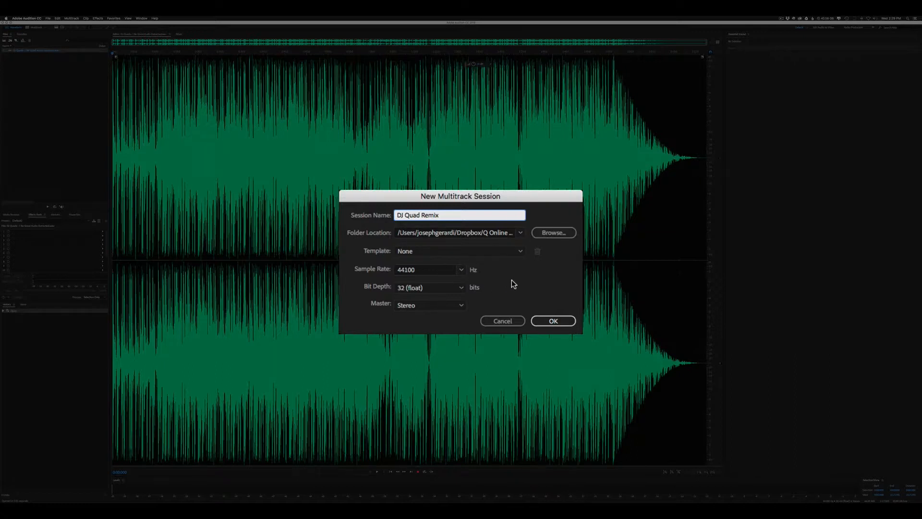
pyautogui.click(561, 321)
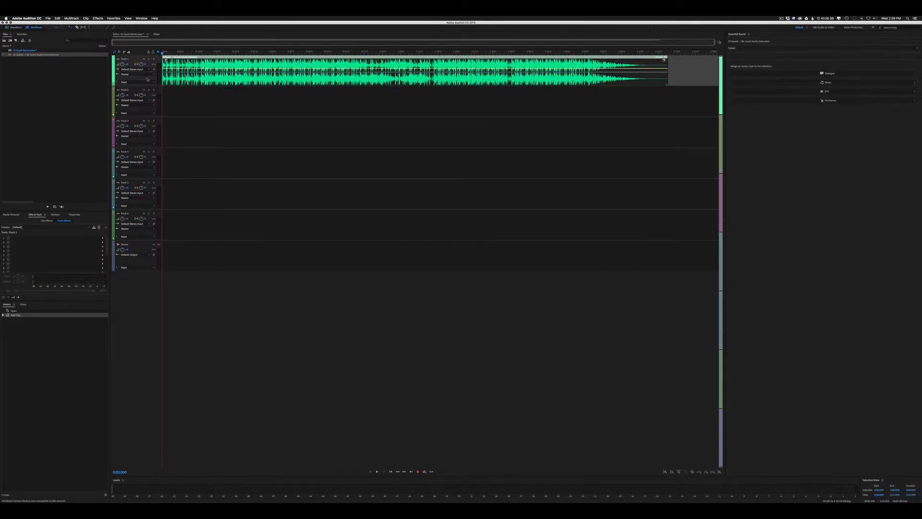
# Assign the Music audio type to the clip on Track 1 and enable its Duration adjustment
pyautogui.moveTo(142, 84); pyautogui.dragTo(148, 340)
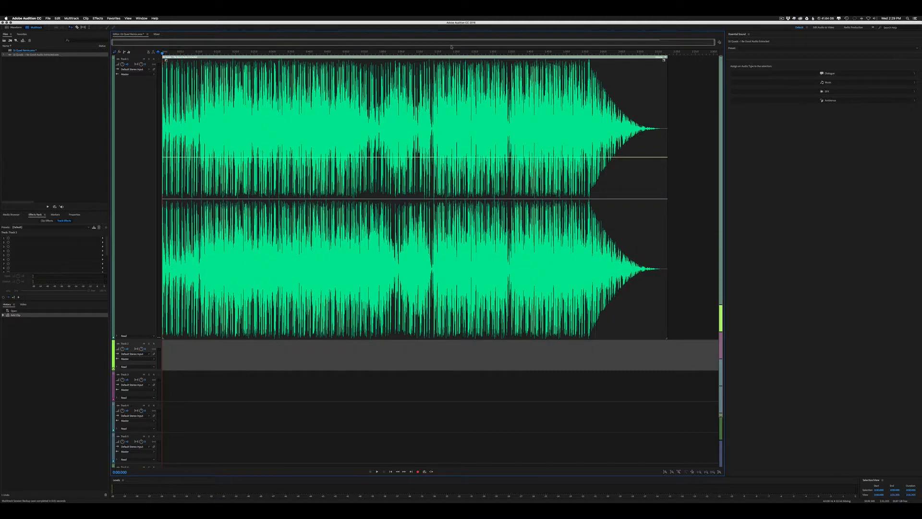
pyautogui.click(142, 18)
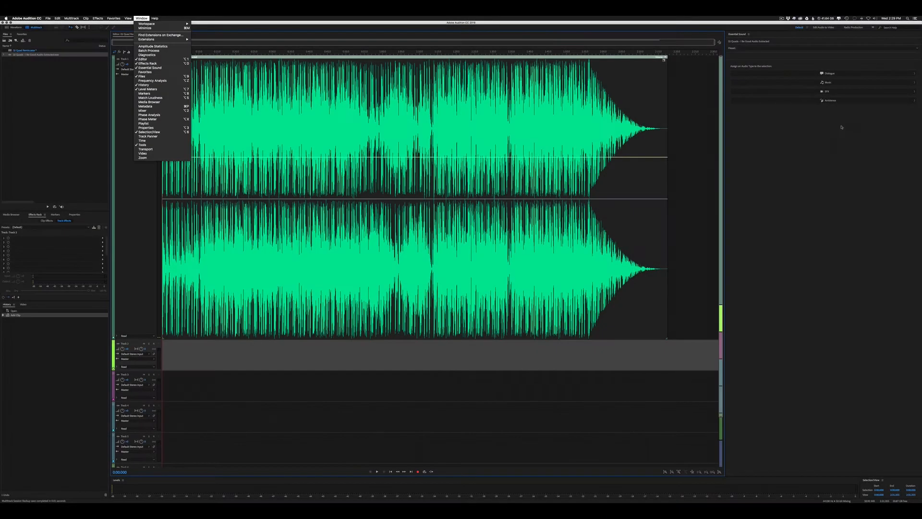
pyautogui.click(126, 134)
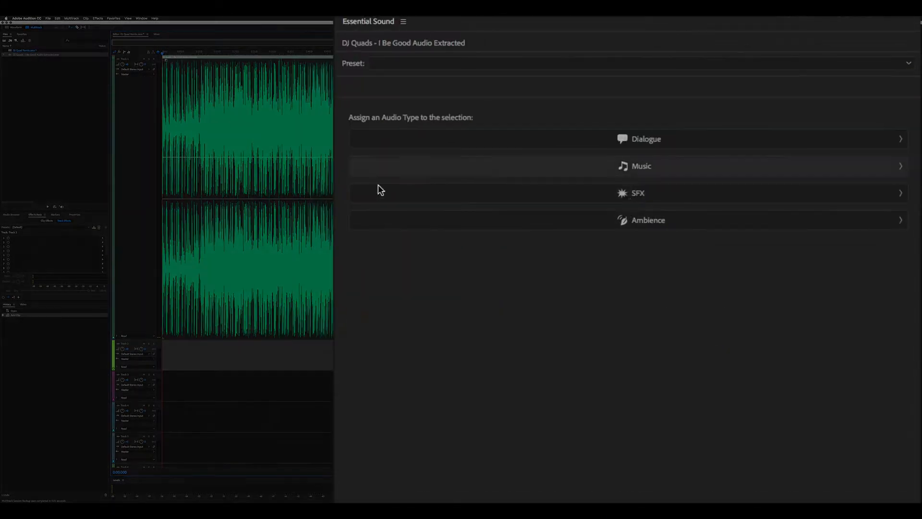
pyautogui.click(646, 165)
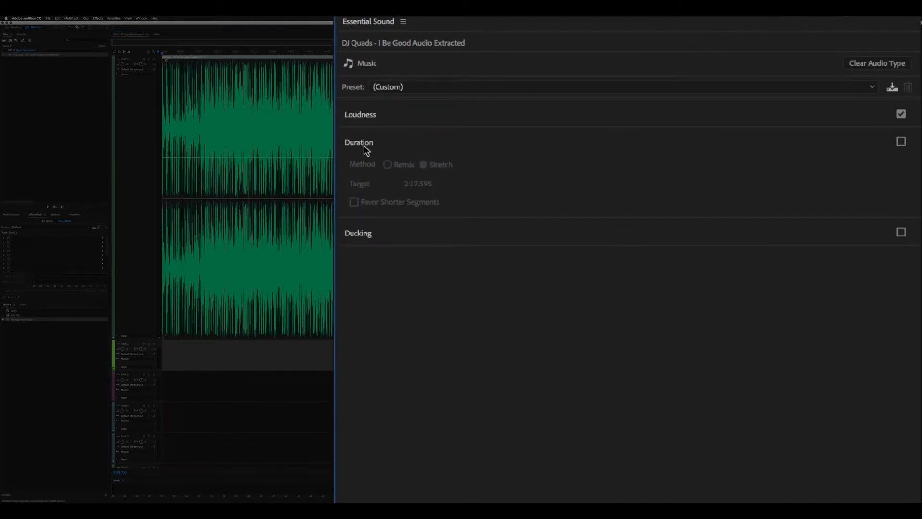
pyautogui.click(900, 142)
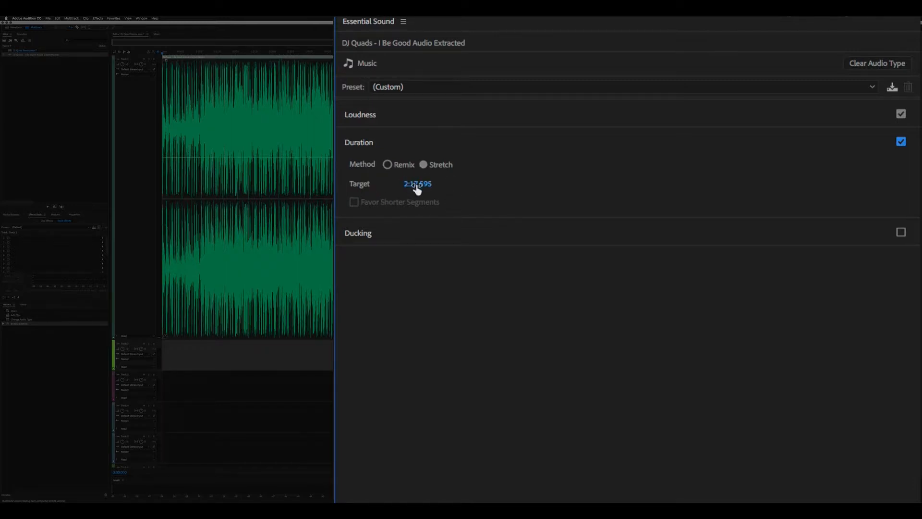
# Switch to Premiere Pro, check the timecode at the end of the sequence, and return to Audition
pyautogui.press('super+Tab')
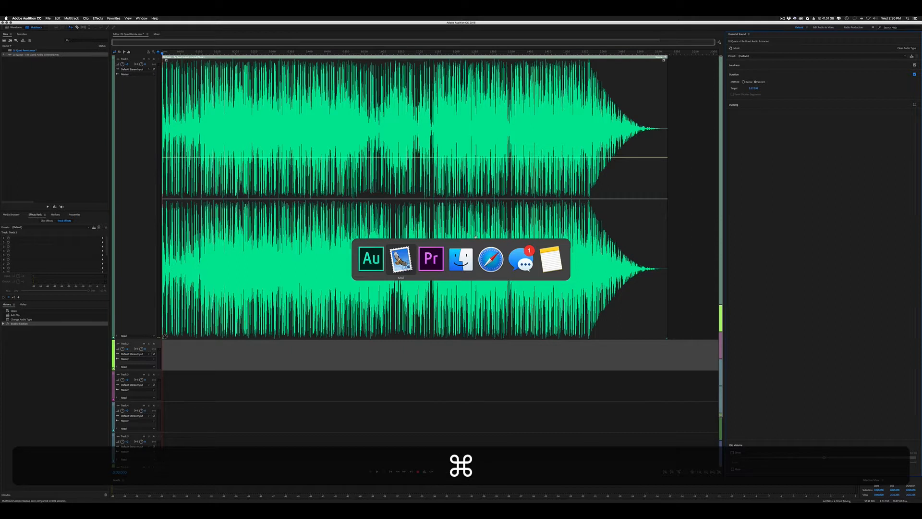
pyautogui.click(432, 261)
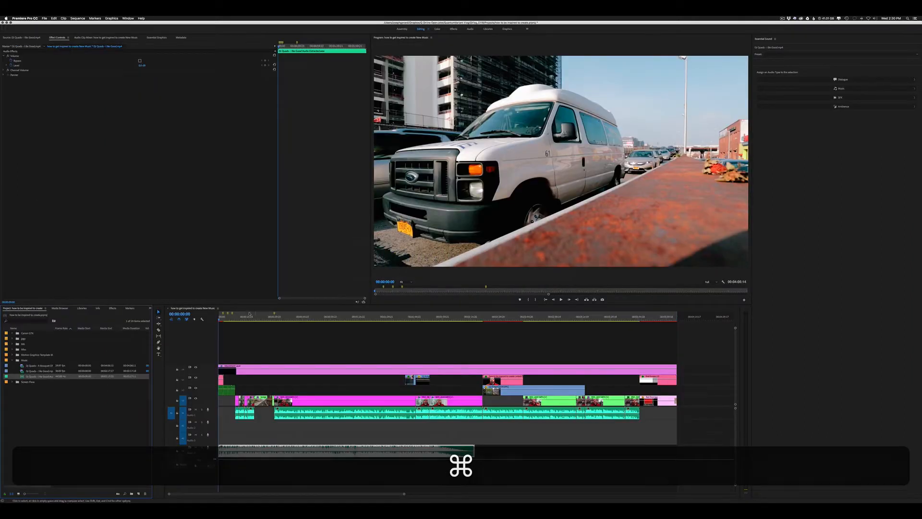
pyautogui.click(577, 300)
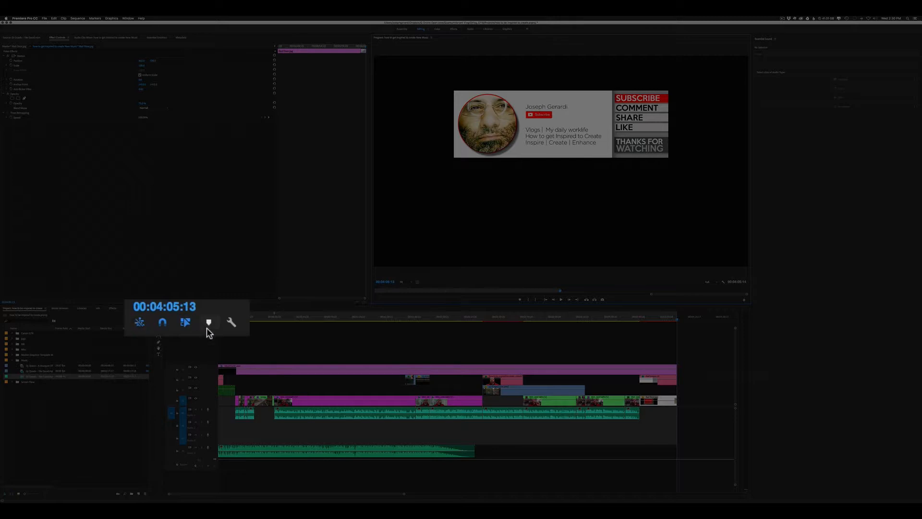
pyautogui.press('super+Tab')
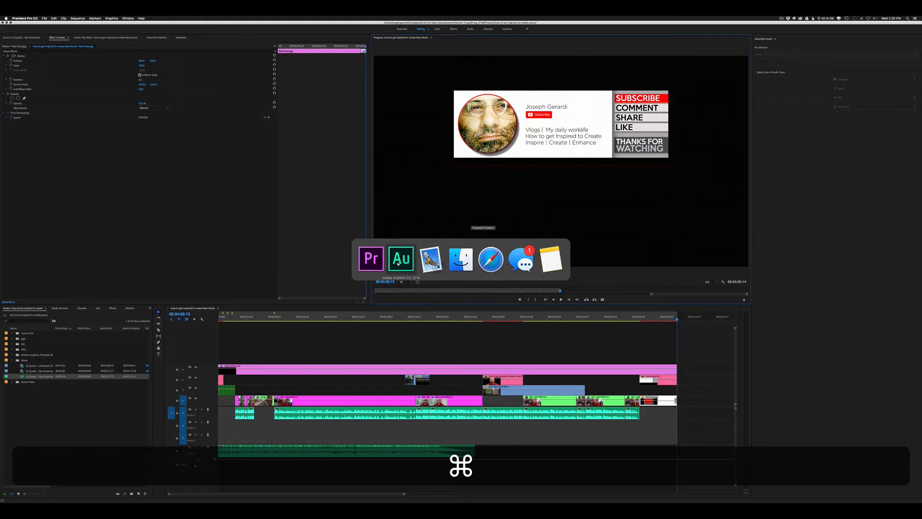
pyautogui.keyDown('super'); pyautogui.click(398, 263); pyautogui.keyUp('super')
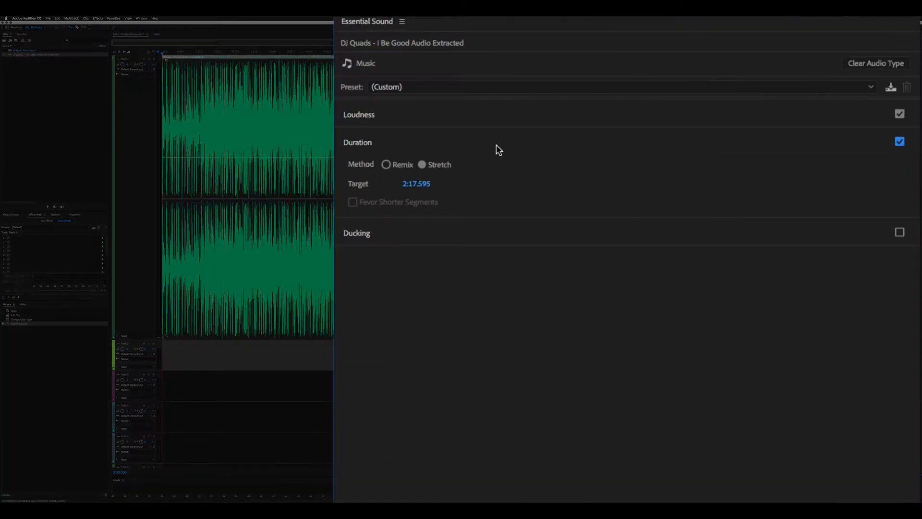
# Set the music clip's target duration to 4:05.15 and its duration method to Remix
pyautogui.click(416, 183)
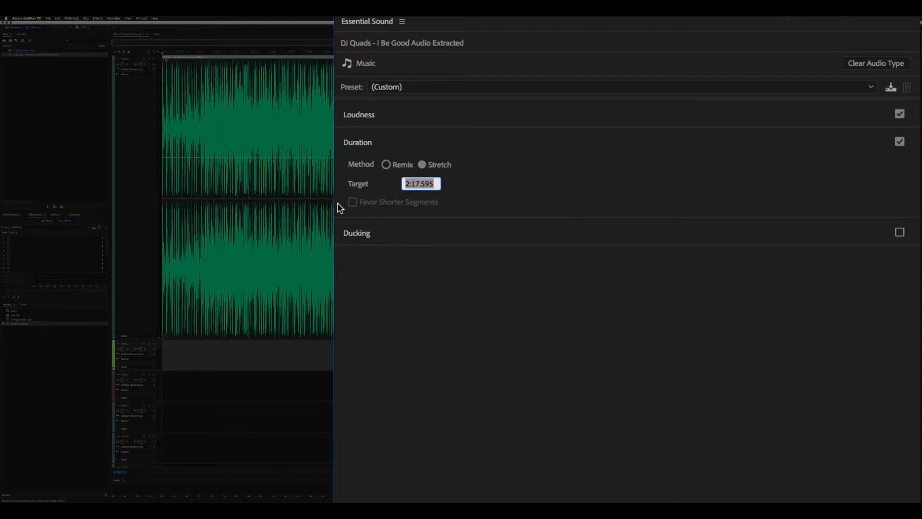
pyautogui.write('4')
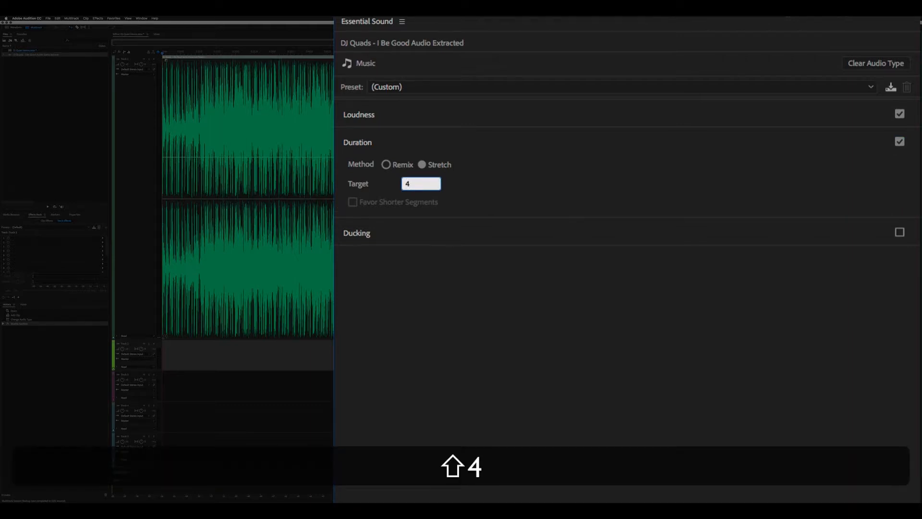
pyautogui.write(':05.15')
pyautogui.click(387, 163)
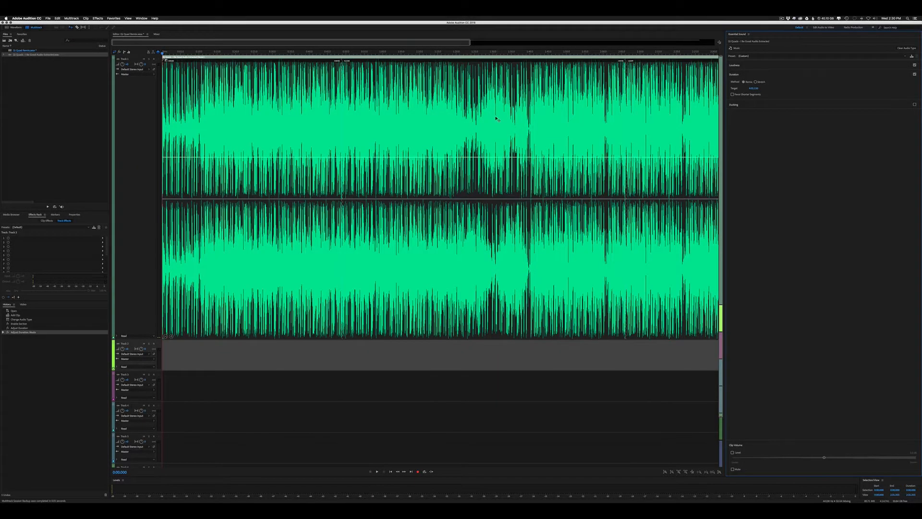
# Examine the full length of the remixed clip and its segment joins on Track 1
pyautogui.press('-')
pyautogui.press('-')
pyautogui.press('-')
pyautogui.press('-')
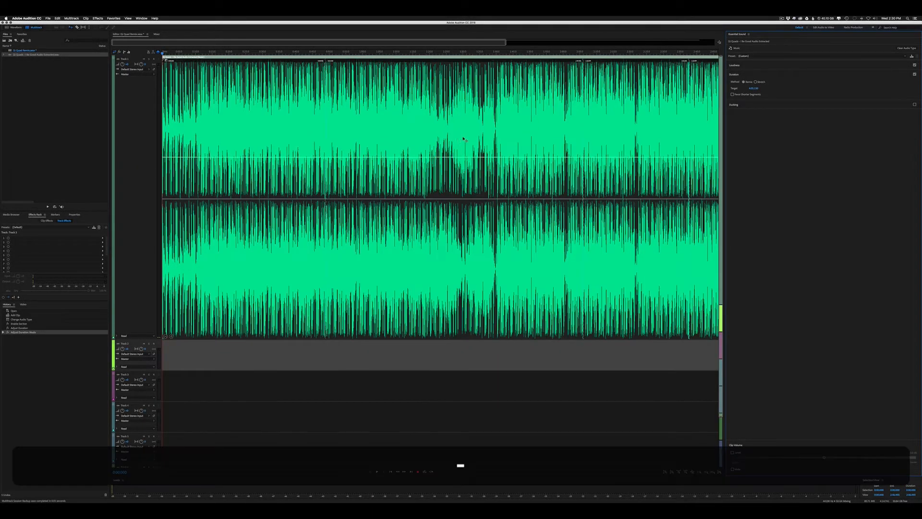
pyautogui.press('-')
pyautogui.press('-')
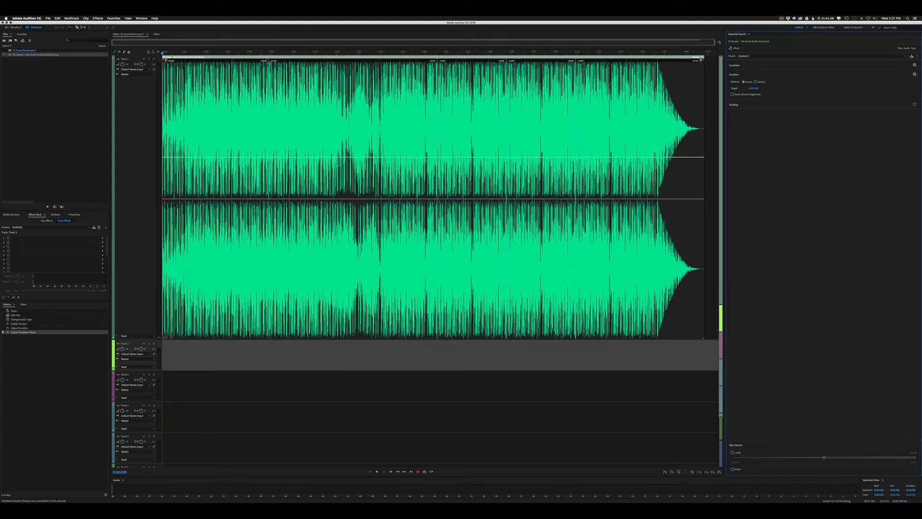
# Play the remixed clip across its first segment join near 0:48 to check the transition
pyautogui.click(264, 54)
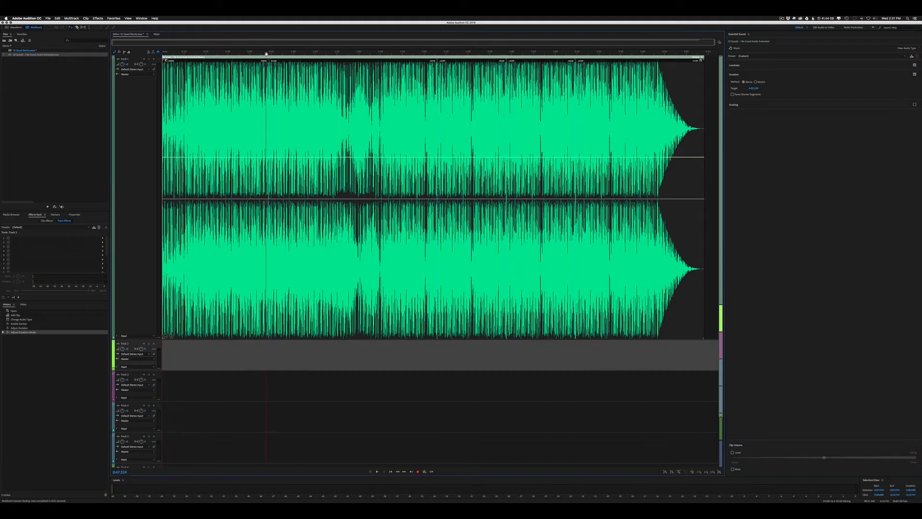
pyautogui.press('=')
pyautogui.press('=')
pyautogui.press('=')
pyautogui.press('=')
pyautogui.press('=')
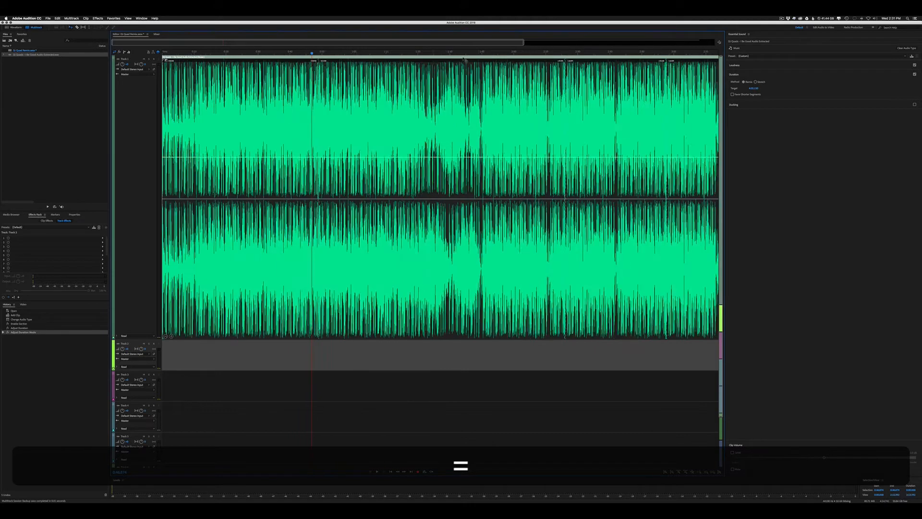
pyautogui.press('=')
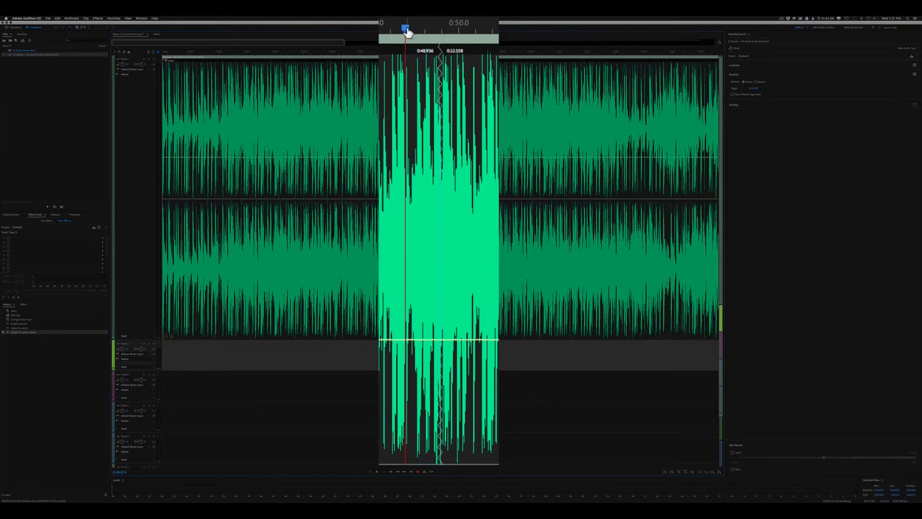
pyautogui.press('space')
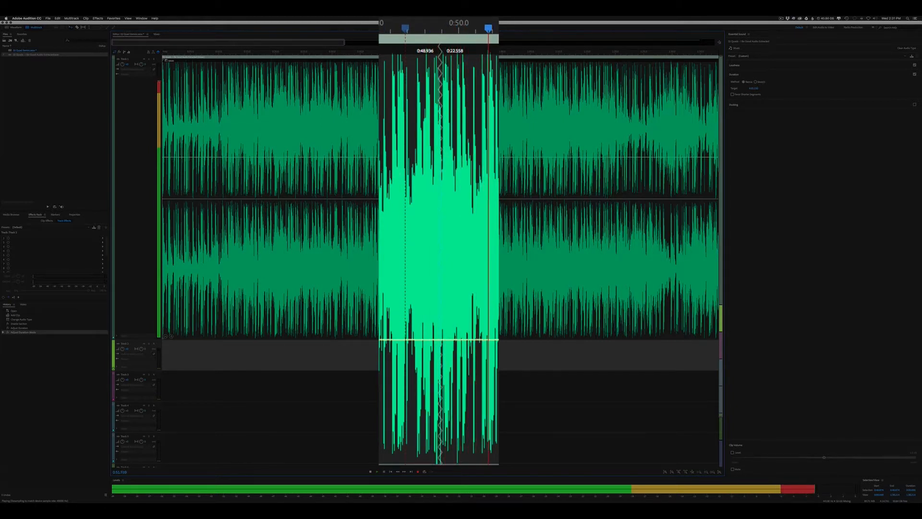
pyautogui.press('space')
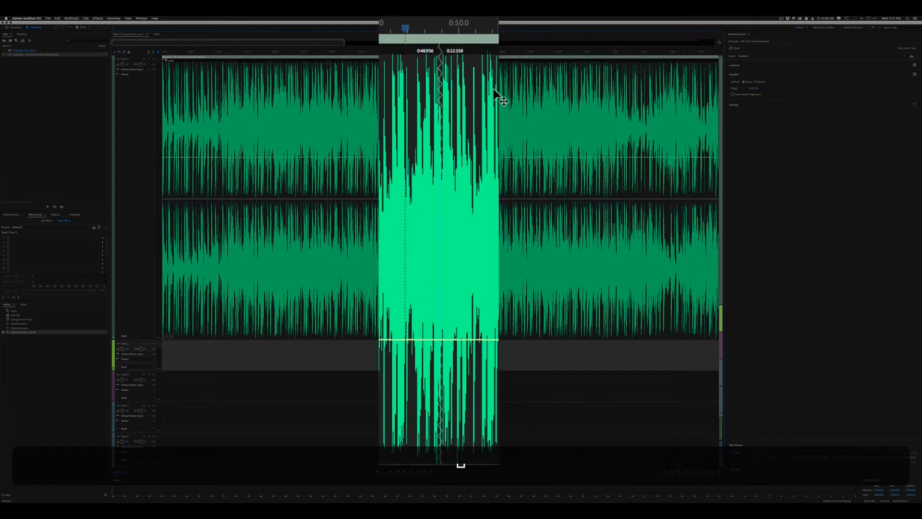
pyautogui.press('space')
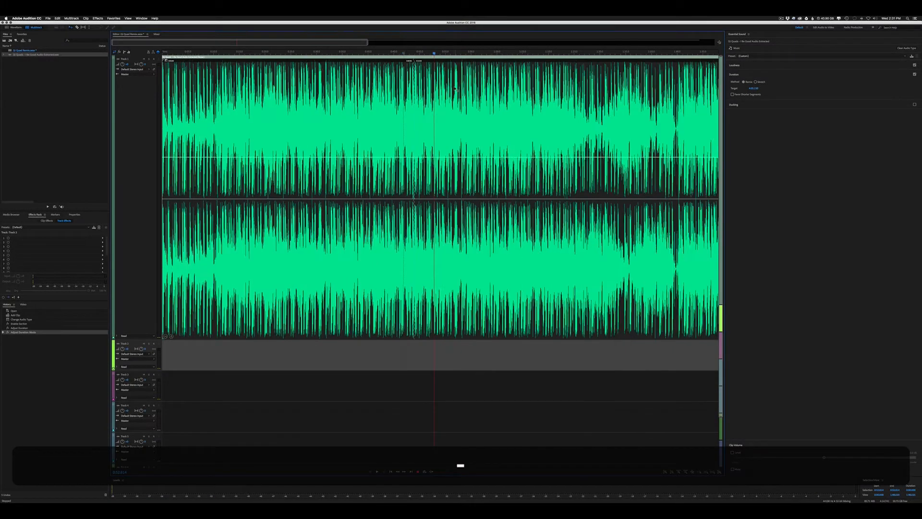
pyautogui.scroll(-5, 572, 172)
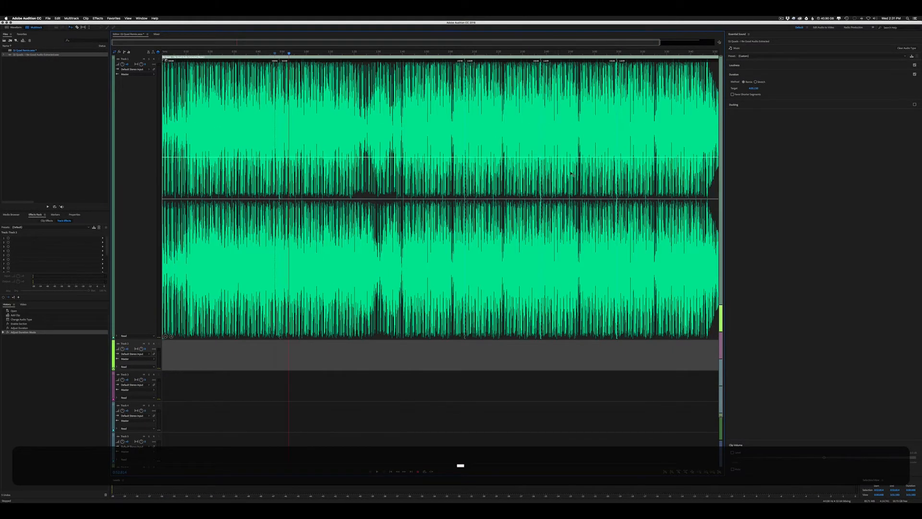
# Export the remixed session to Adobe Premiere Pro as a mixdown to a stereo file
pyautogui.scroll(-2, 549, 157)
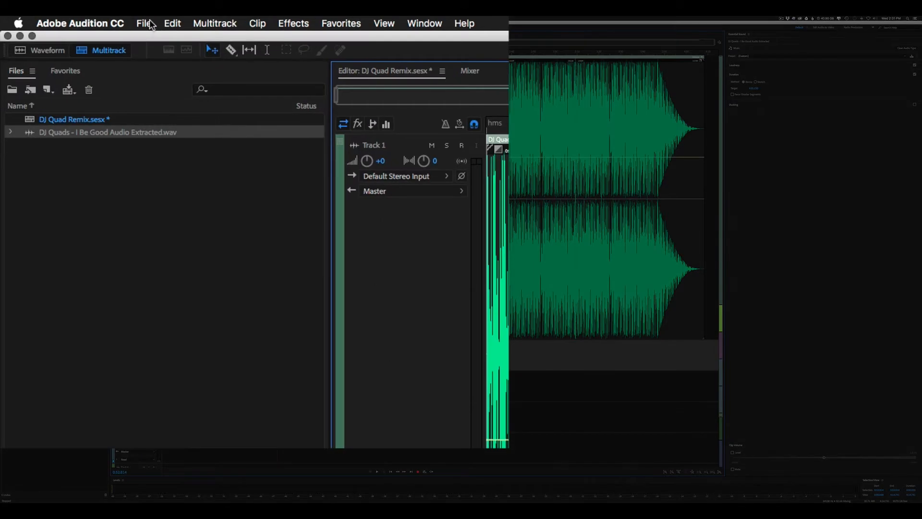
pyautogui.click(48, 18)
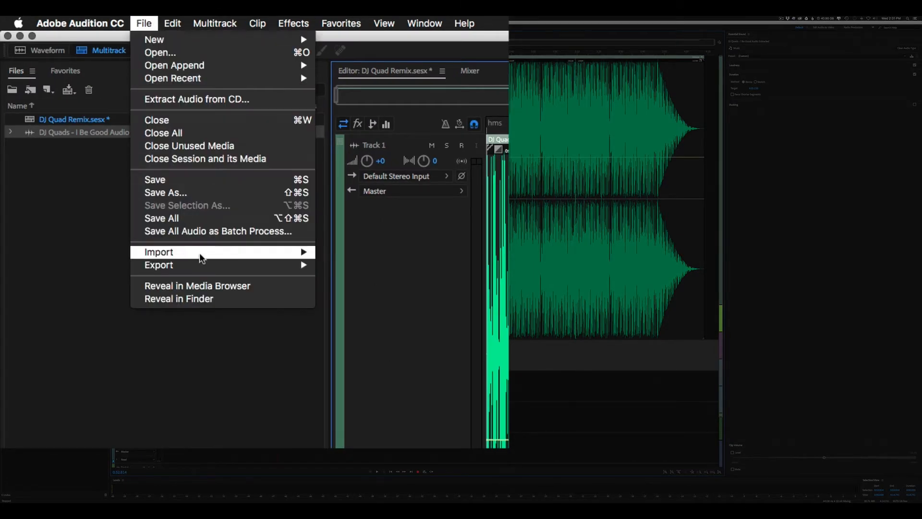
pyautogui.moveTo(203, 268)
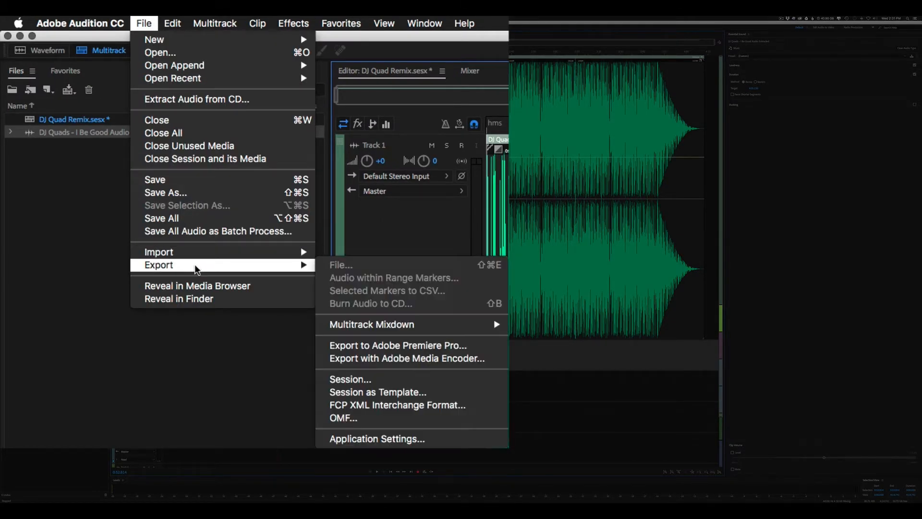
pyautogui.click(419, 350)
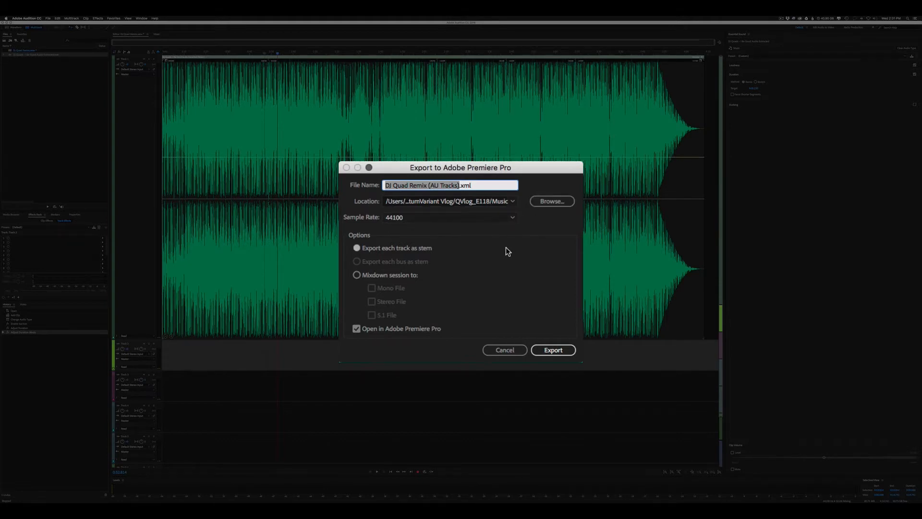
pyautogui.click(364, 278)
pyautogui.click(373, 301)
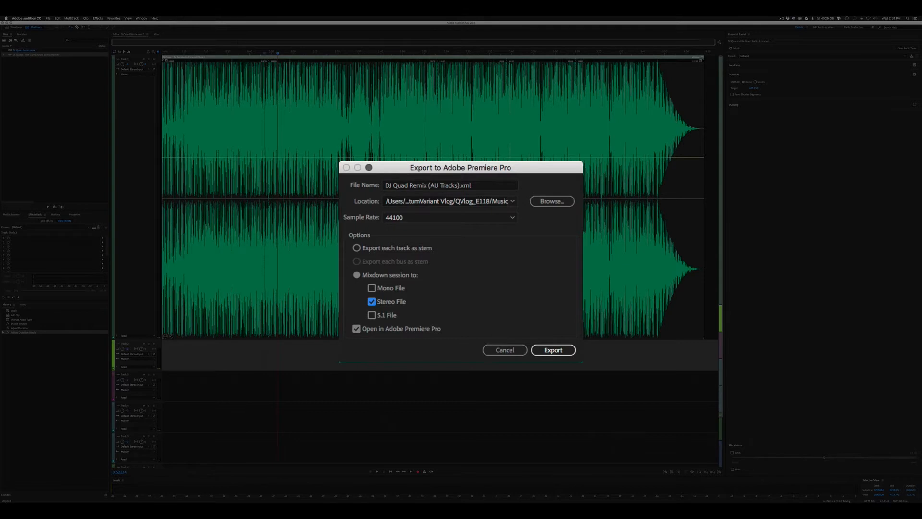
pyautogui.click(552, 349)
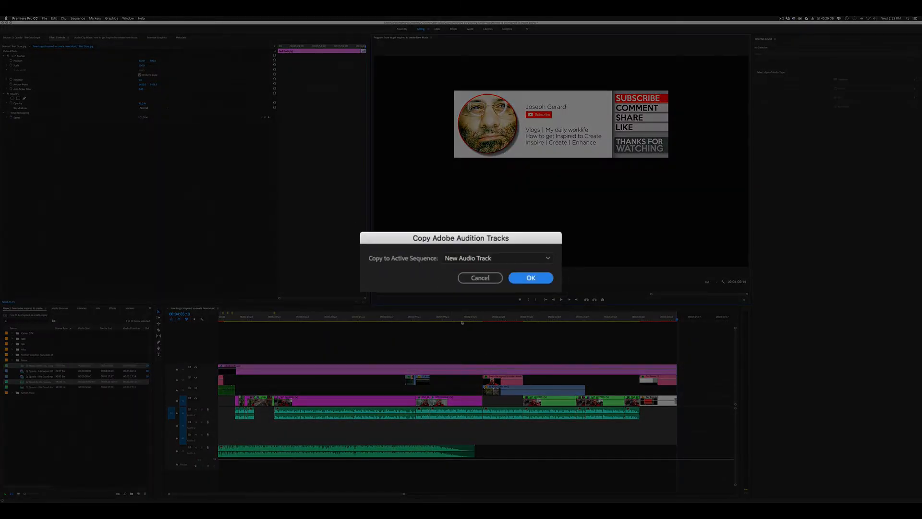
# Copy the Audition mixdown to a new audio track in the active sequence and mute the original music track
pyautogui.click(531, 277)
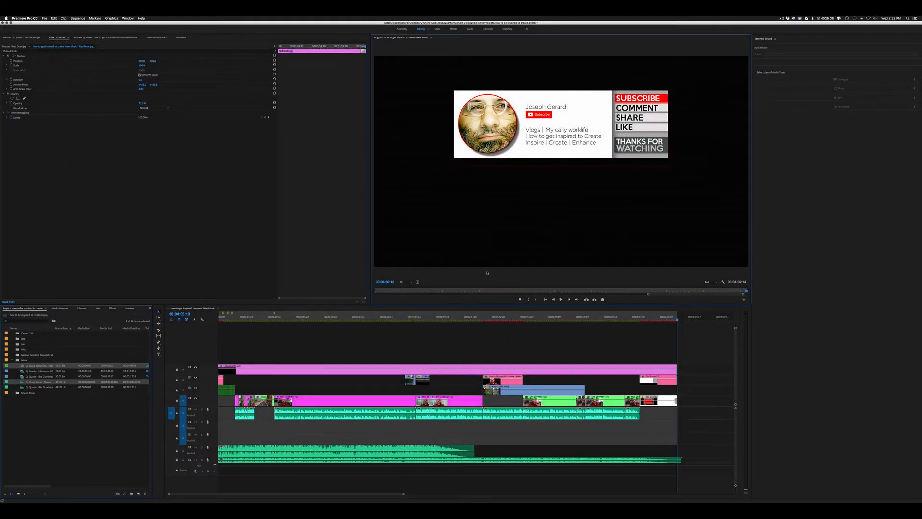
pyautogui.click(311, 472)
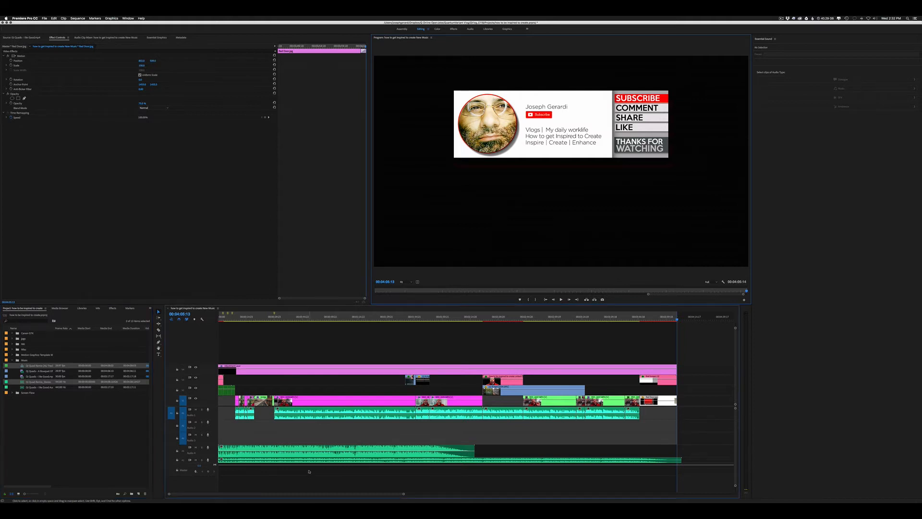
pyautogui.click(195, 448)
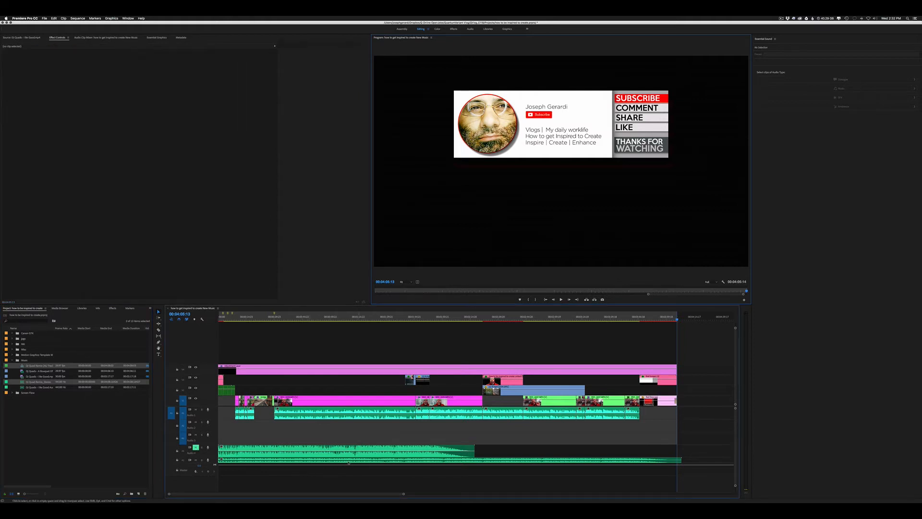